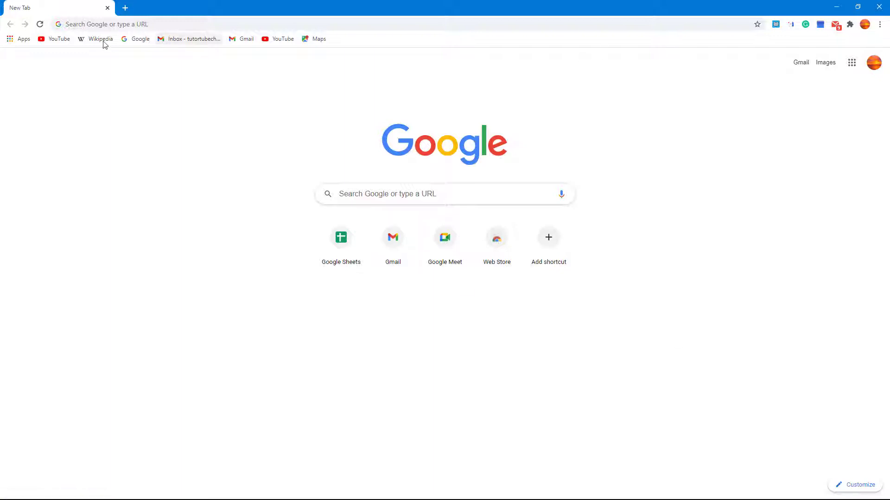
- Keep the bookmarks bar's Show apps shortcut enabled and open the Chrome Apps page
left_click(880, 24)
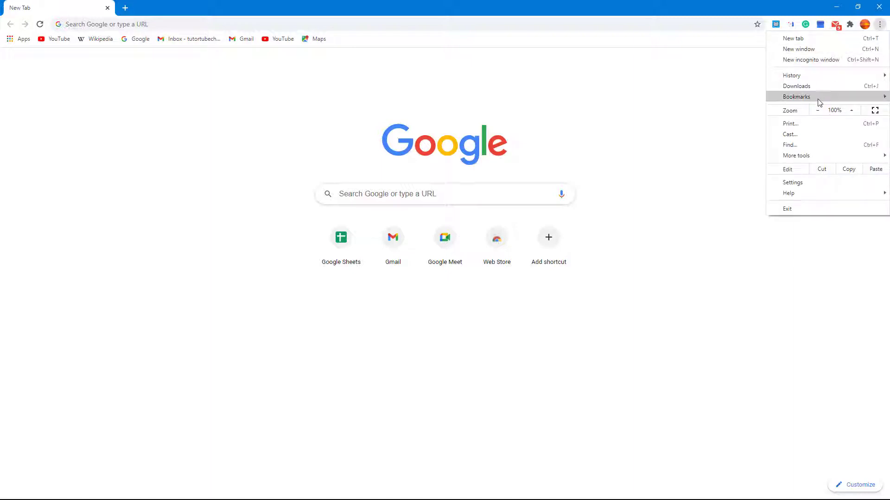
mouse_move(797, 97)
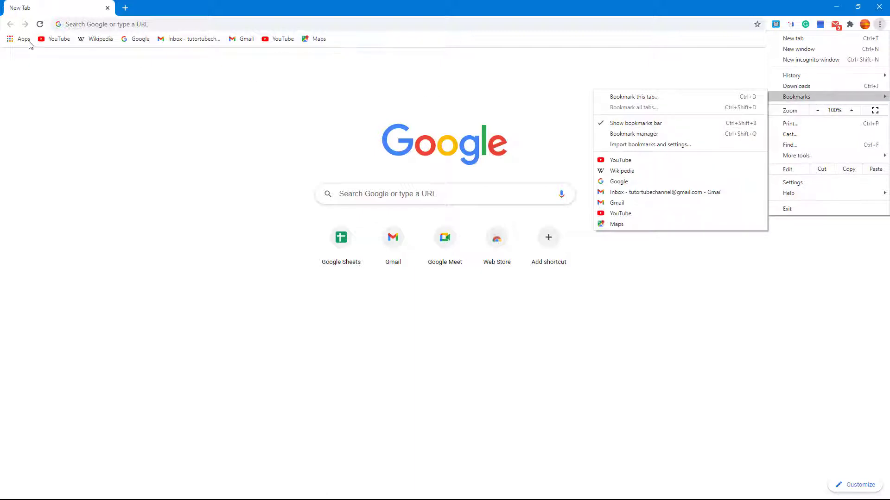
left_click(360, 43)
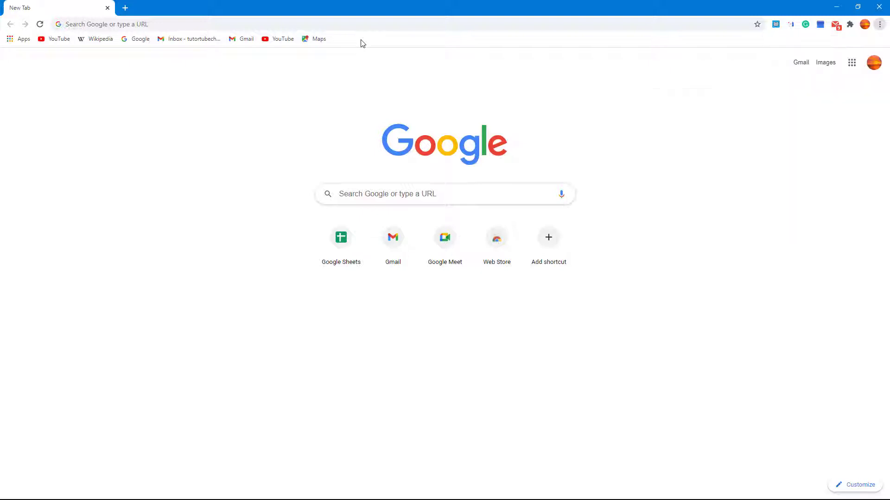
right_click(360, 43)
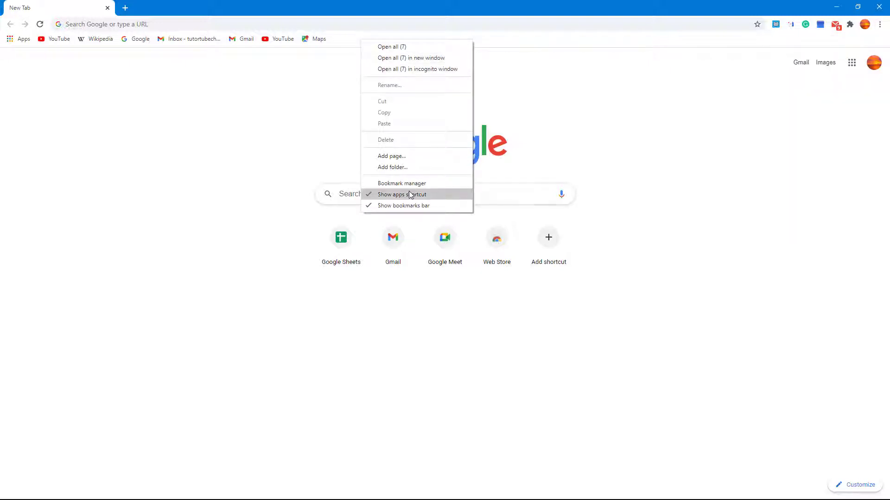
left_click(115, 140)
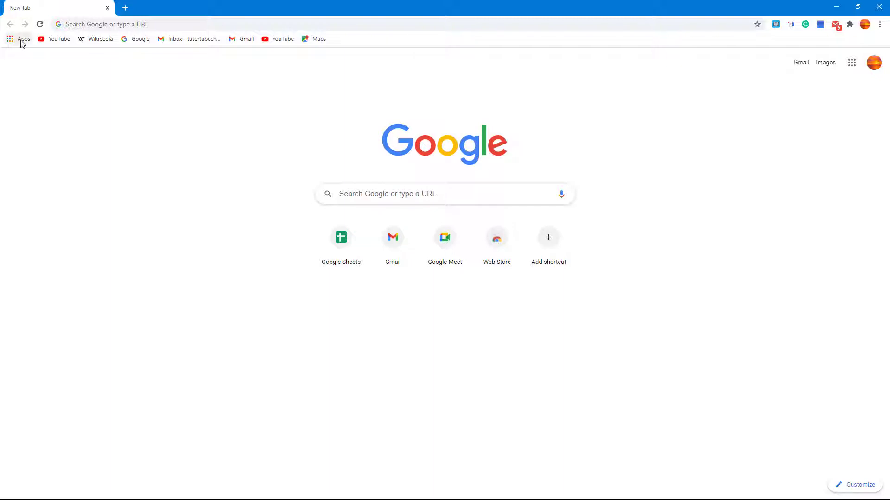
left_click(21, 40)
- Open the Chrome Web Store and search for 'editor for docs'
left_click(231, 178)
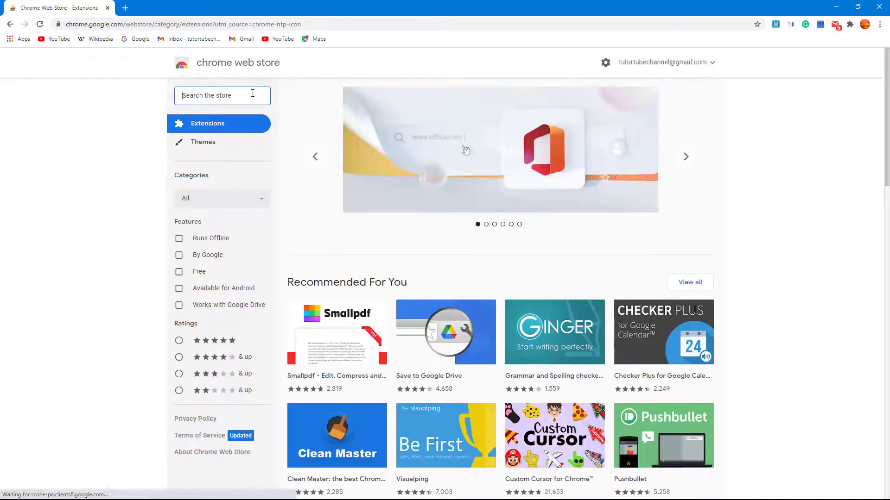
type("e")
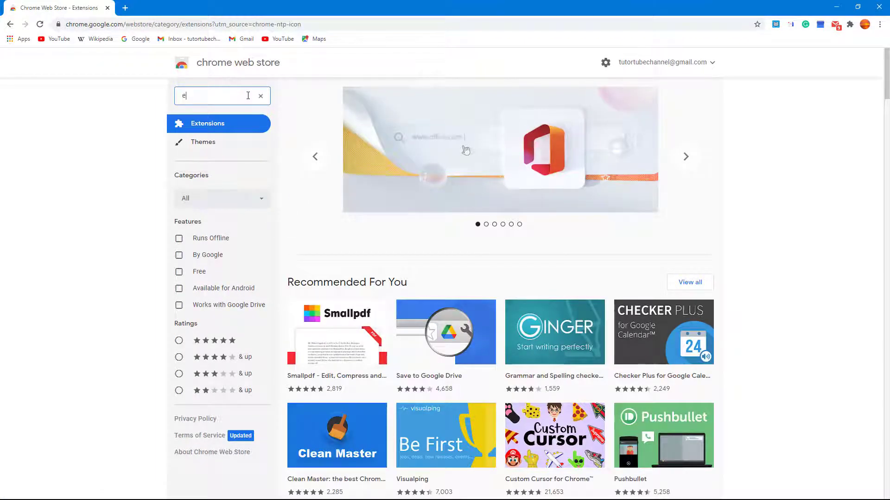
type("ditor fo")
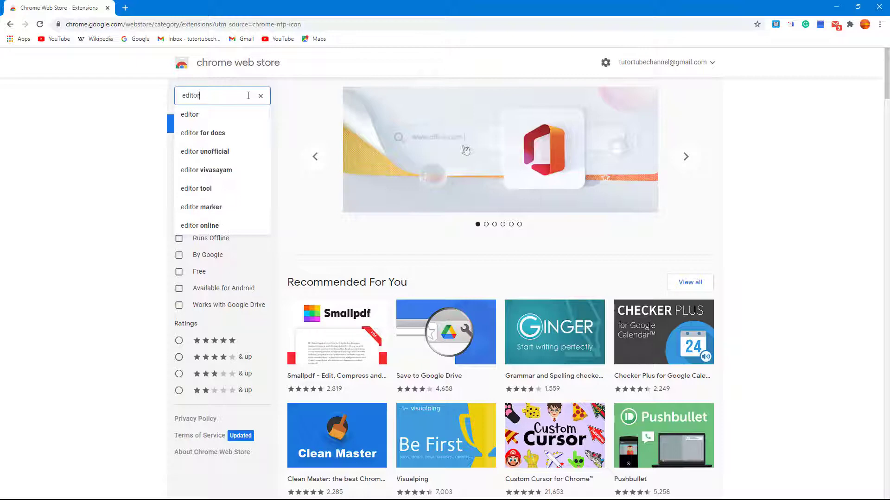
type("r d")
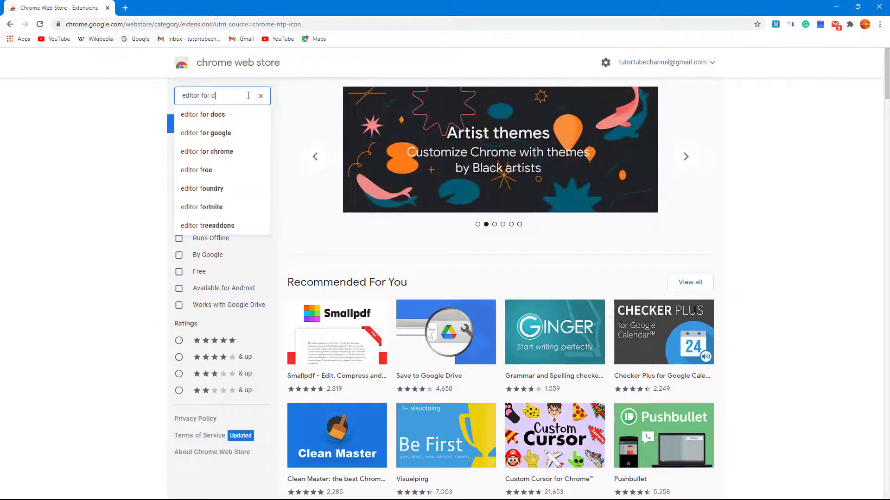
type("ocs")
key("Return")
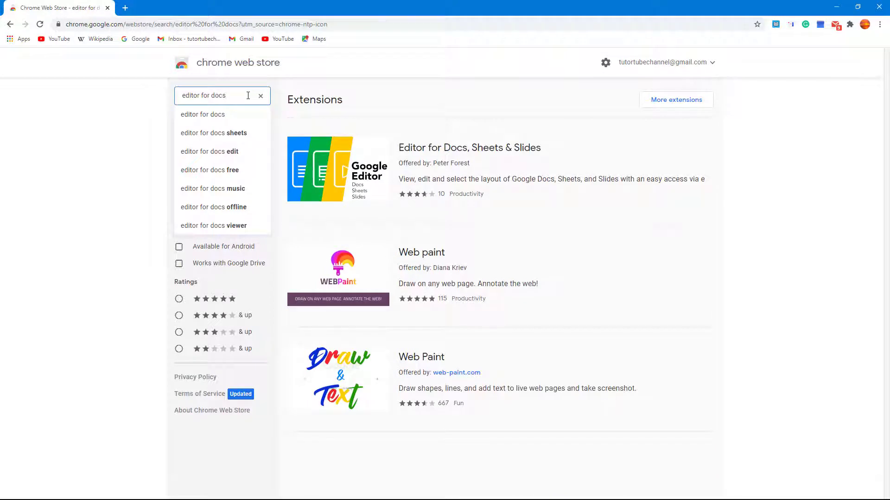
- Add Editor for Docs, Sheets & Slides to Chrome from its store listing
left_click(378, 176)
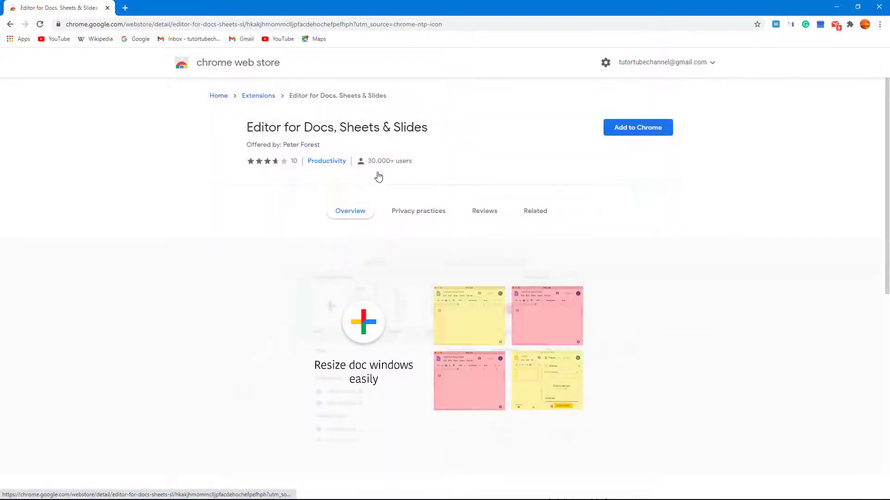
left_click(664, 127)
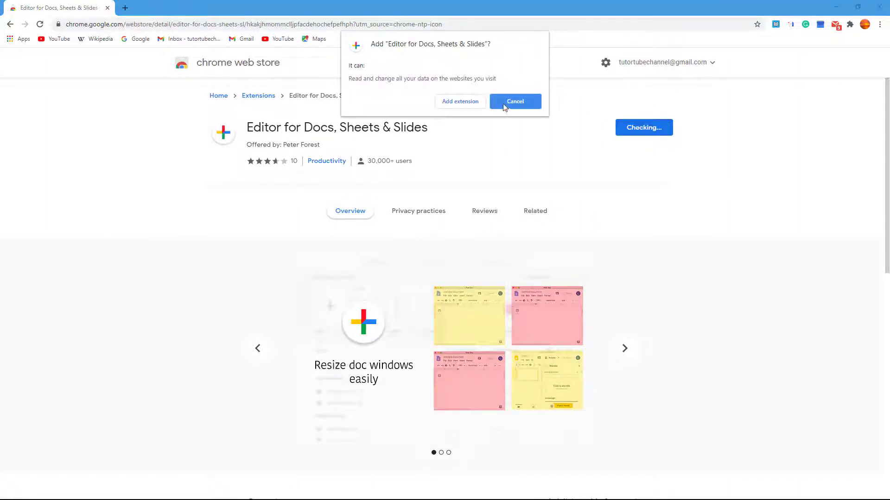
left_click(458, 105)
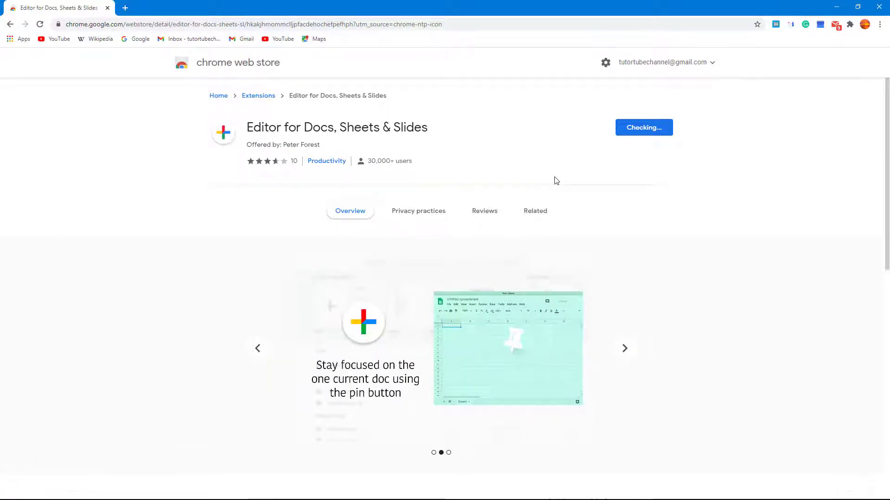
- Pin Editor for Docs, Sheets & Slides to the toolbar and open its panel
left_click(849, 26)
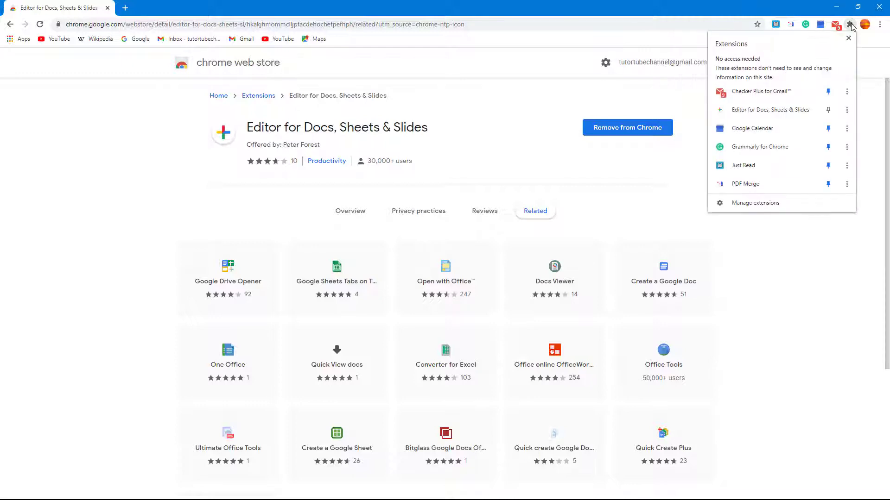
left_click(828, 112)
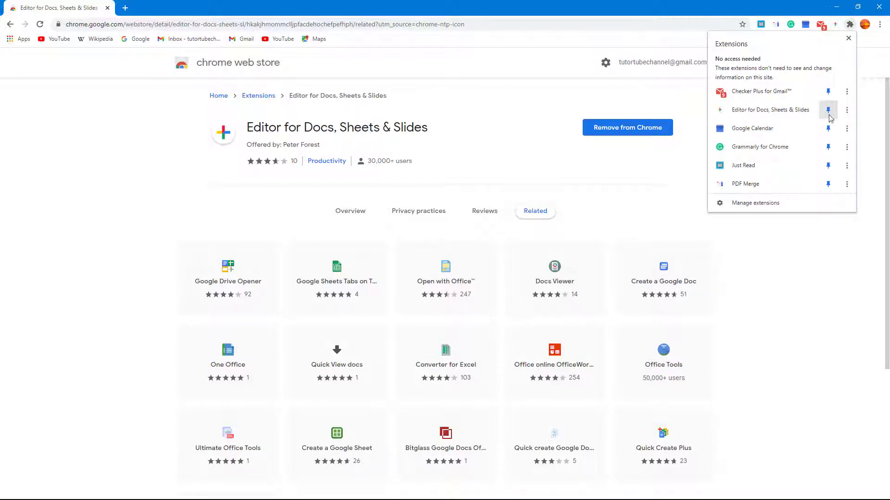
left_click(838, 29)
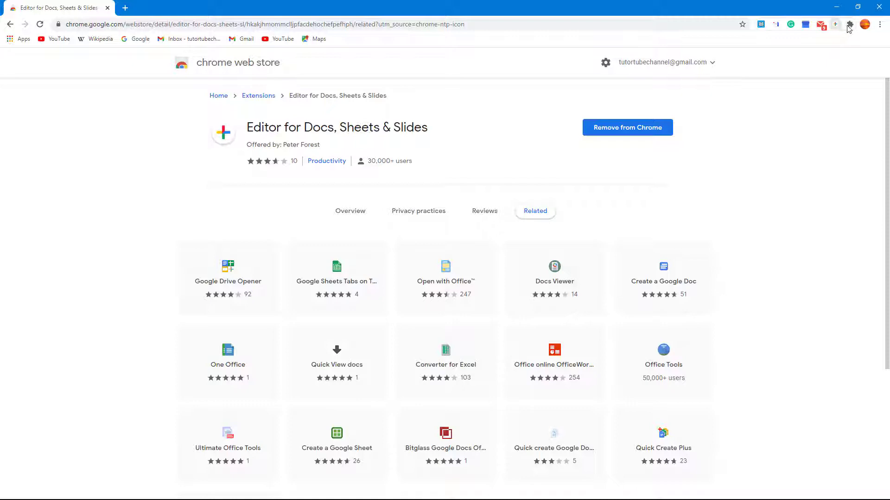
left_click(848, 28)
- Open a new Docs window in the single layout, move it left, then close it
left_click(836, 27)
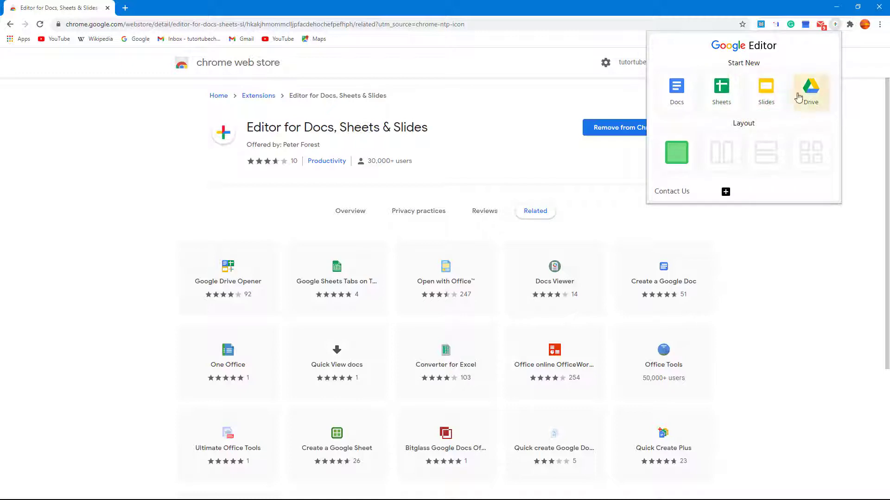
left_click(687, 98)
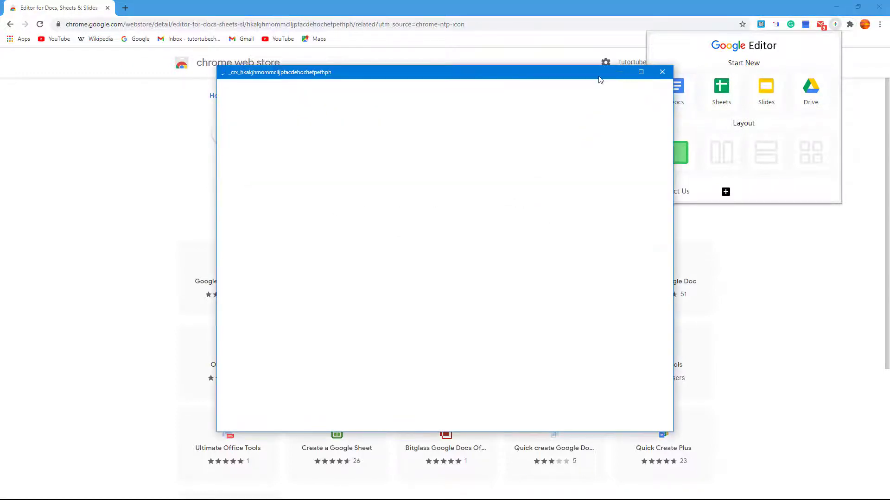
left_click_drag(587, 78, 464, 82)
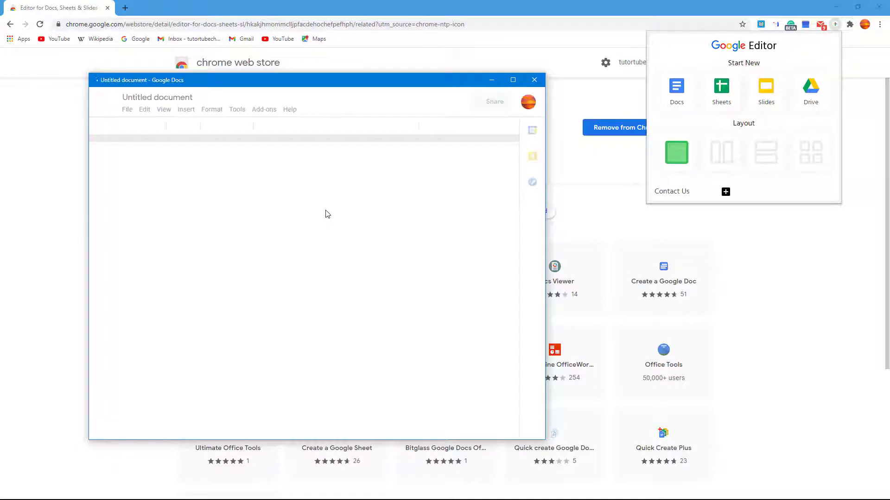
left_click(534, 80)
- Open new Sheets and Slides windows one at a time, closing each blank window
left_click(720, 90)
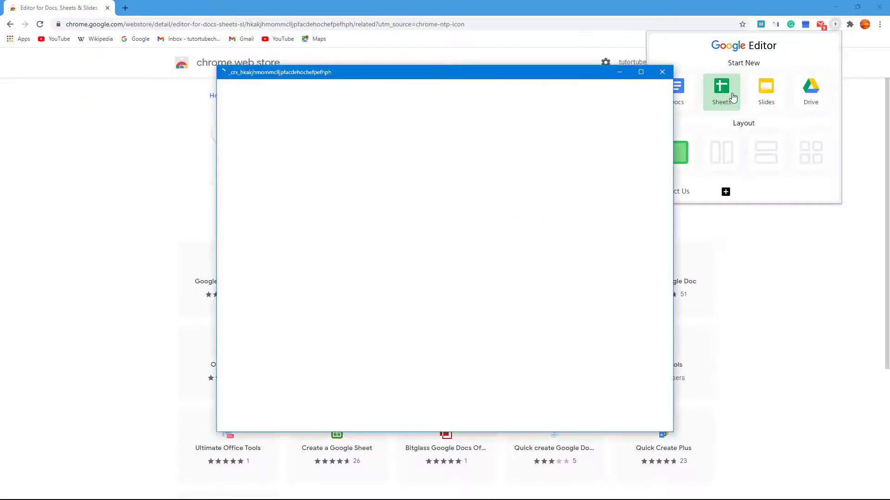
left_click(661, 72)
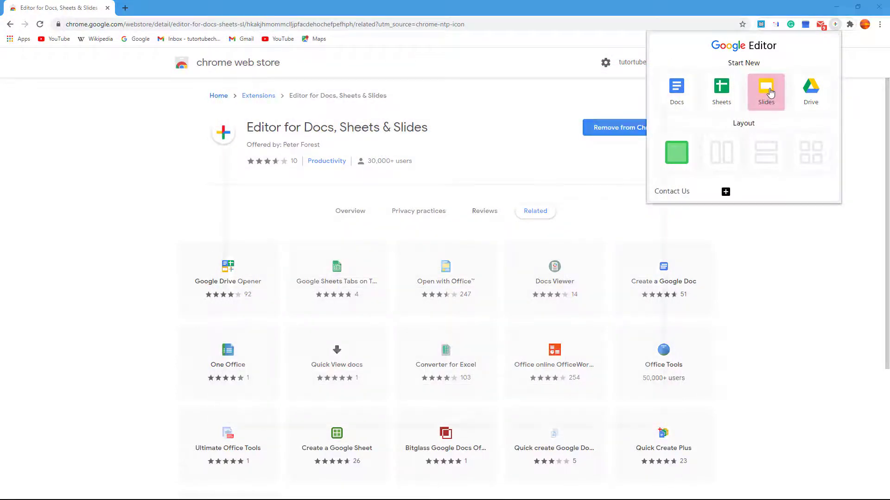
left_click(765, 90)
left_click(660, 74)
left_click(807, 90)
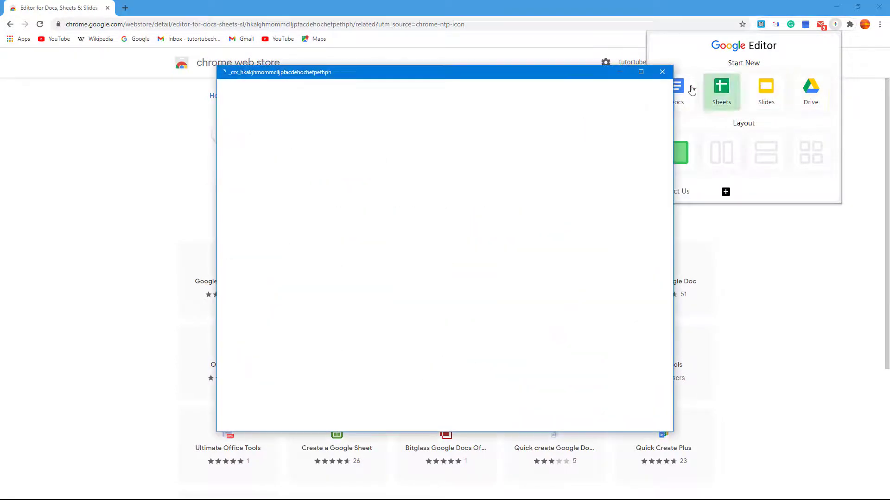
- Choose the 2x2 grid layout and open Slides, Sheets and Docs windows in it
left_click(661, 74)
left_click(722, 152)
left_click(811, 152)
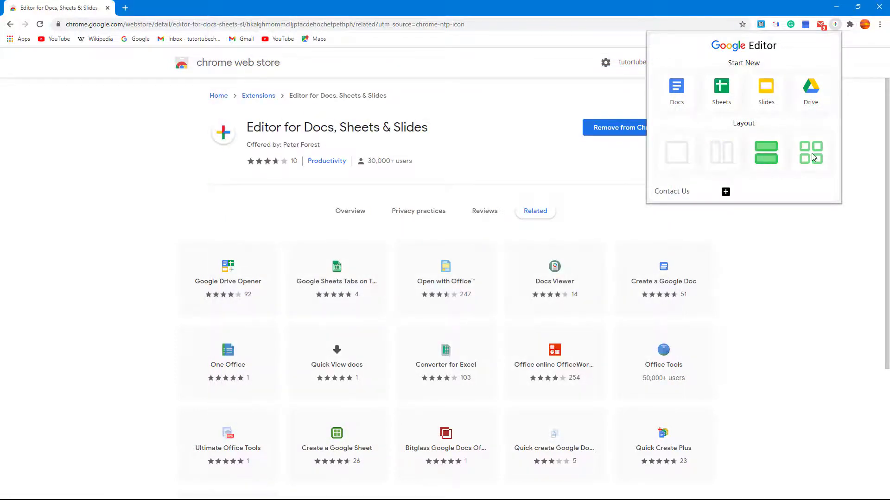
left_click(766, 91)
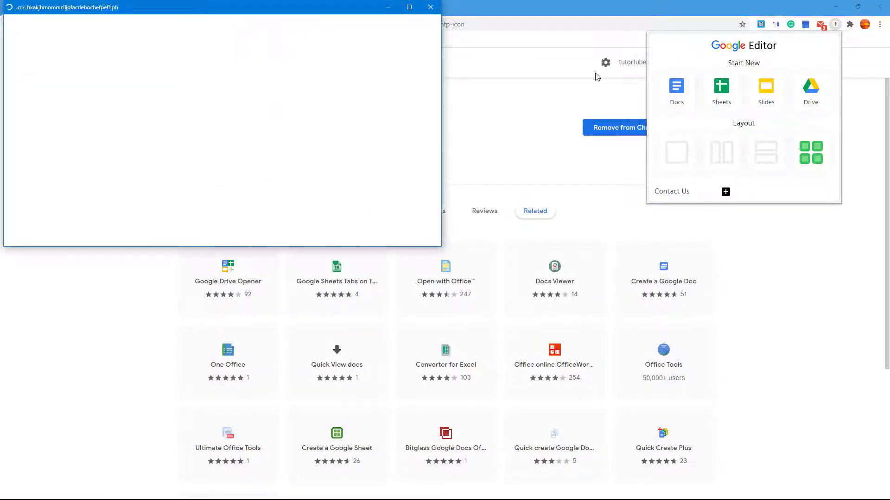
left_click(723, 94)
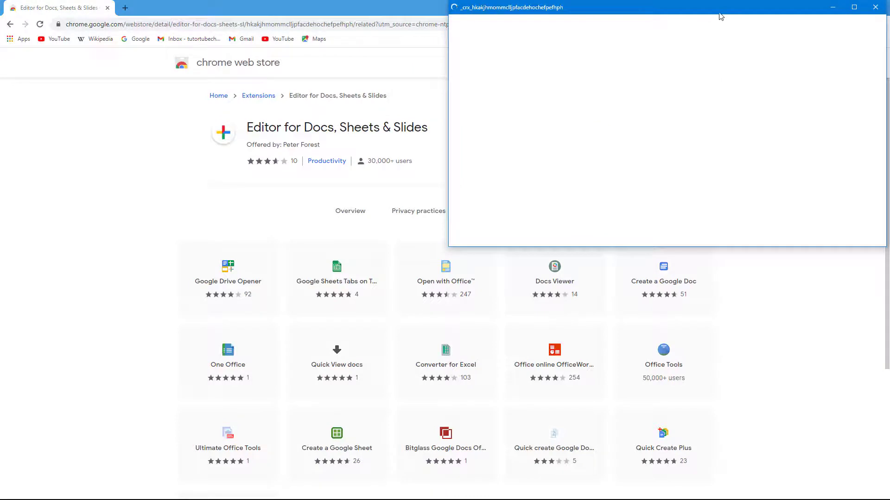
left_click(686, 97)
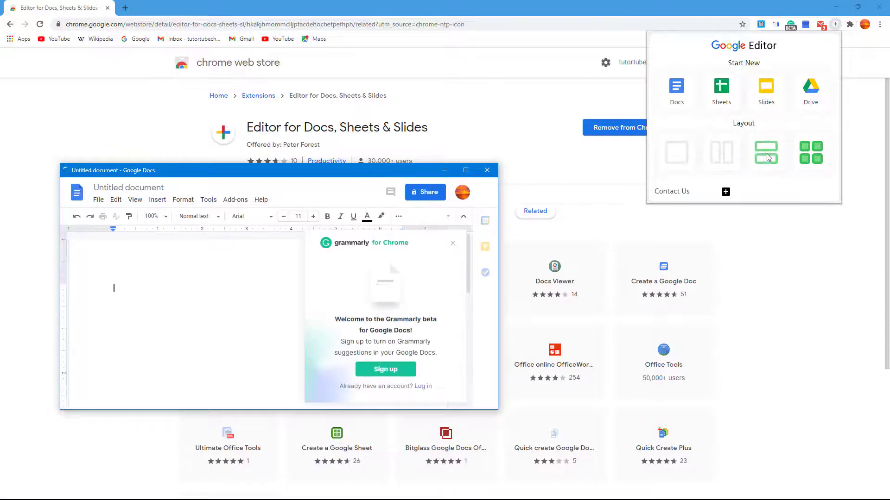
- Open Slides and Sheets stacked top and bottom, then close both windows
left_click(487, 171)
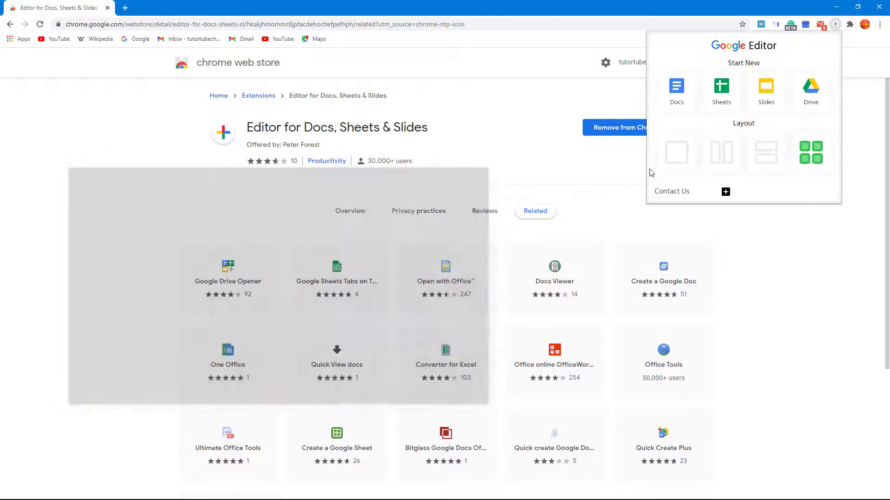
left_click(776, 146)
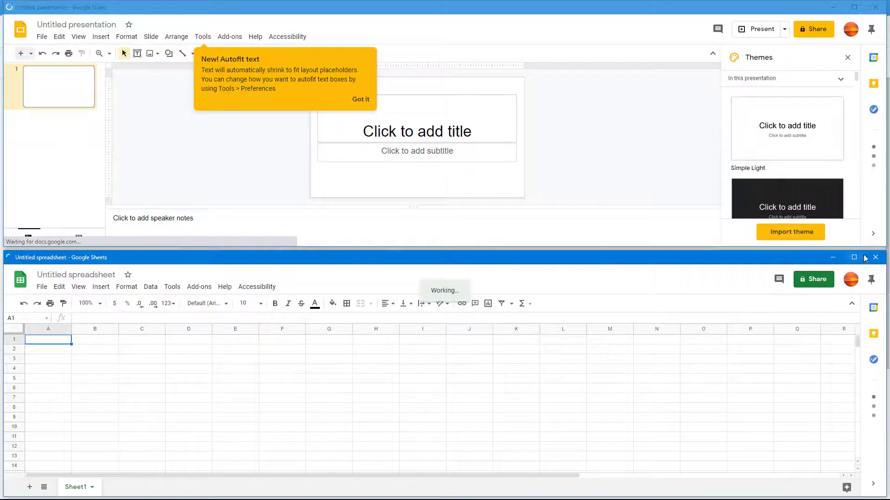
left_click(875, 257)
left_click(875, 6)
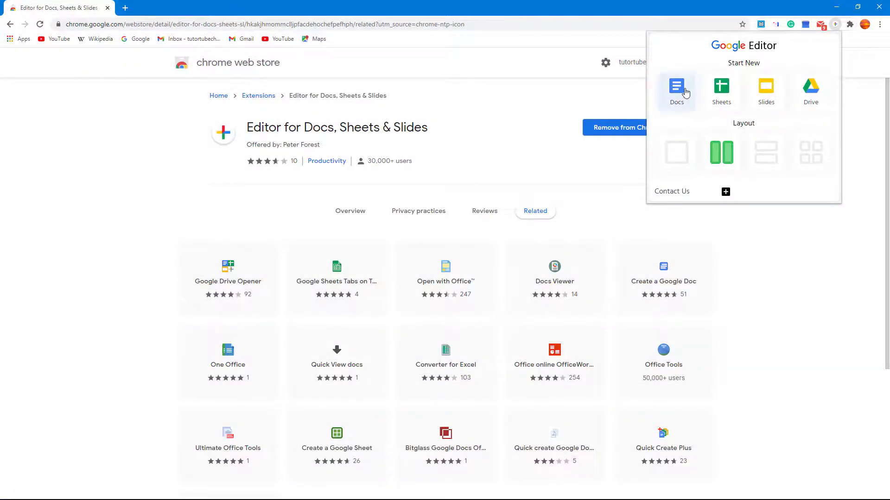
- Open Docs, Sheets, Slides and Drive windows in the two-column side-by-side layout
left_click(722, 90)
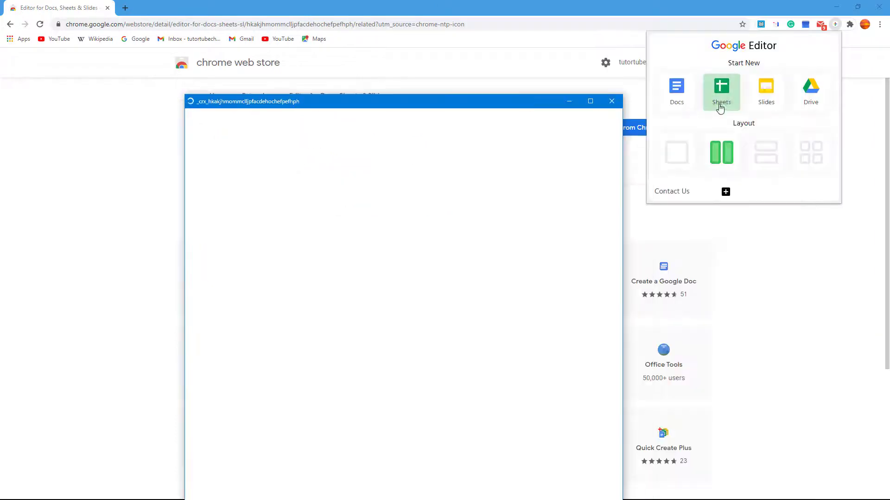
left_click(811, 87)
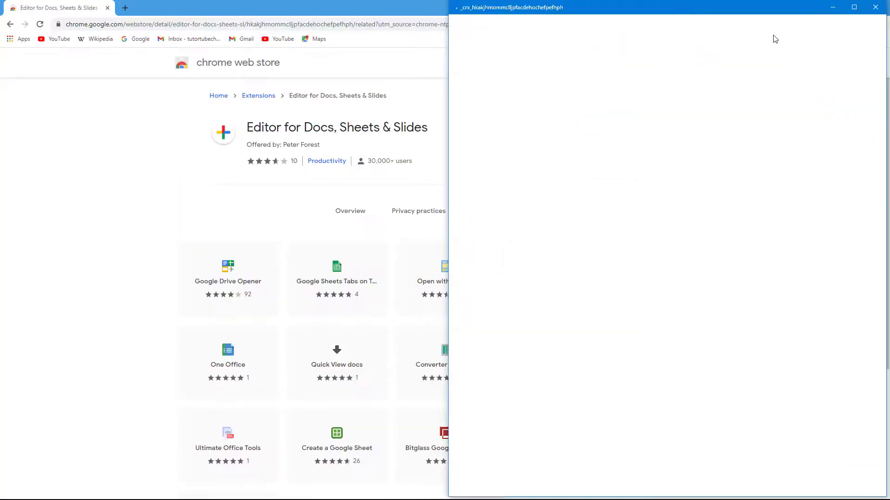
left_click(811, 152)
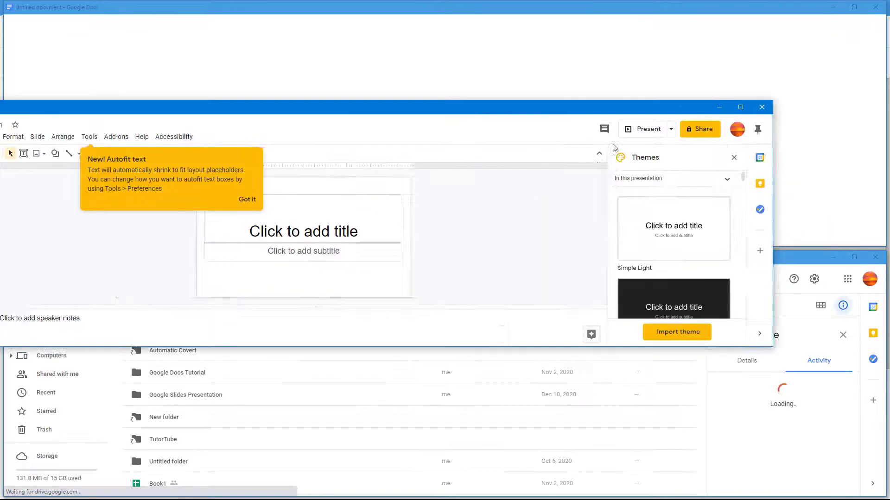
left_click(723, 152)
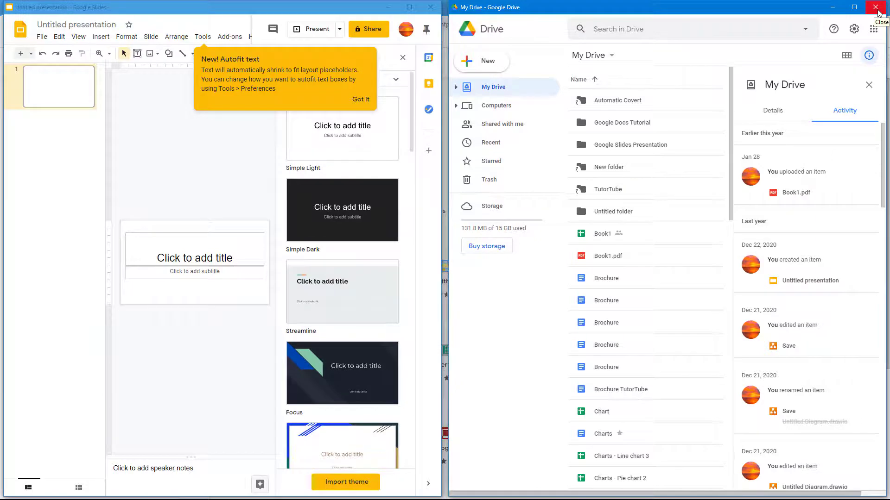
- Close the Drive, Slides, Sheets and Docs windows
left_click(875, 7)
left_click(432, 7)
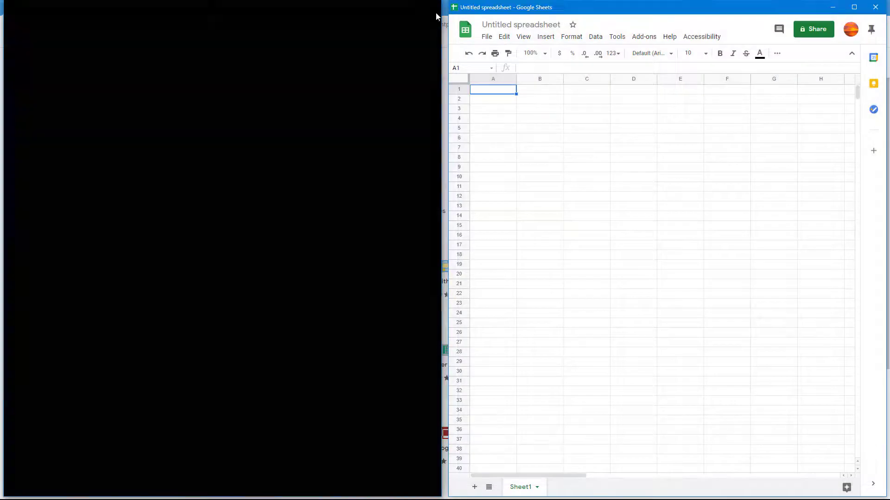
left_click(875, 7)
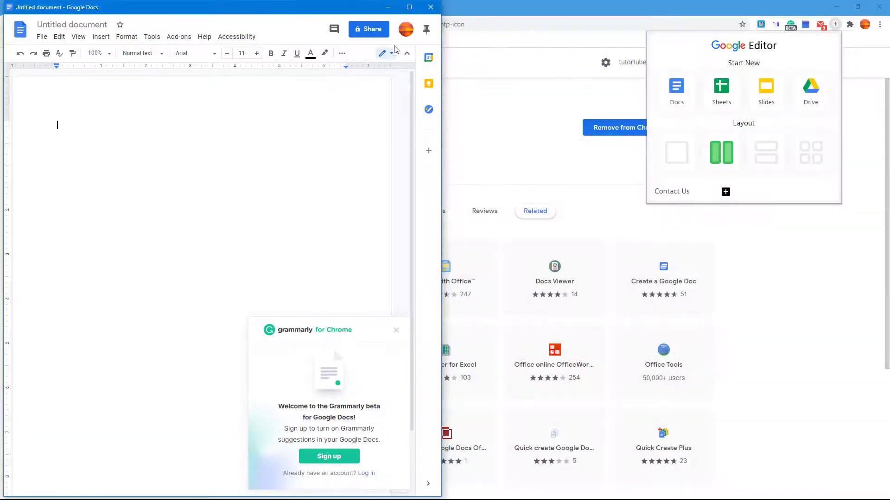
left_click(430, 7)
left_click(835, 25)
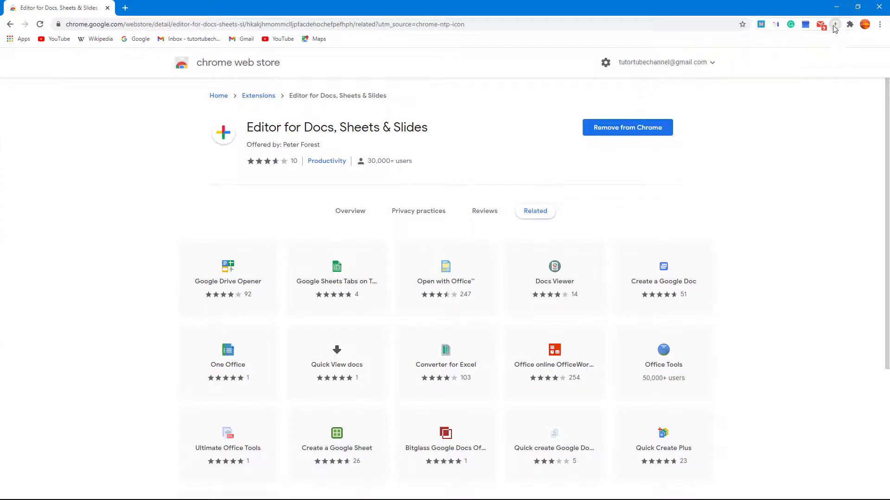